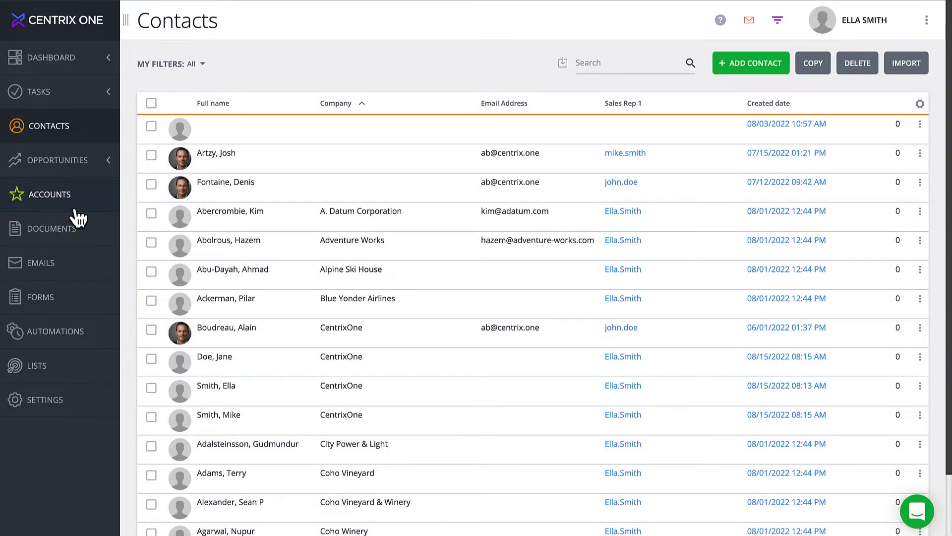
Start a new contact and enter its first name, last name and e-mail address
left_click(76, 209)
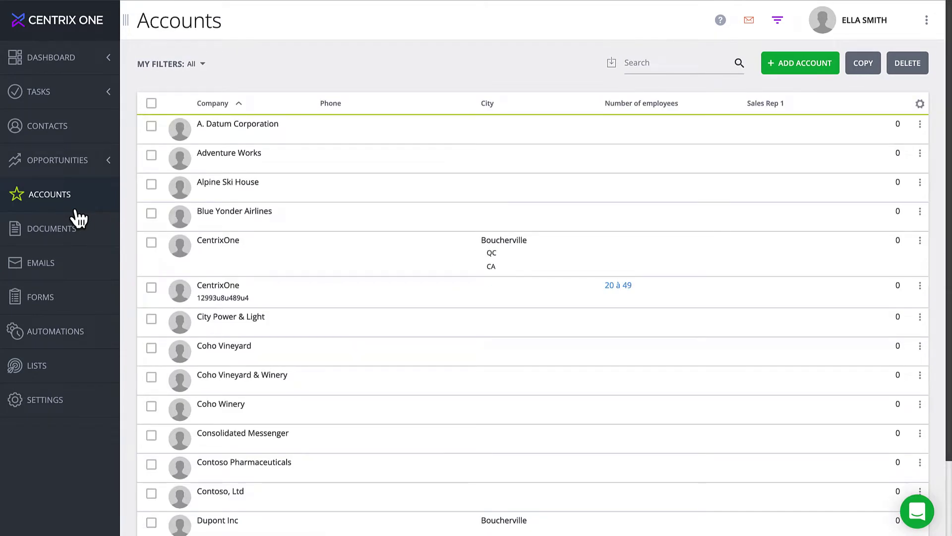
left_click(89, 142)
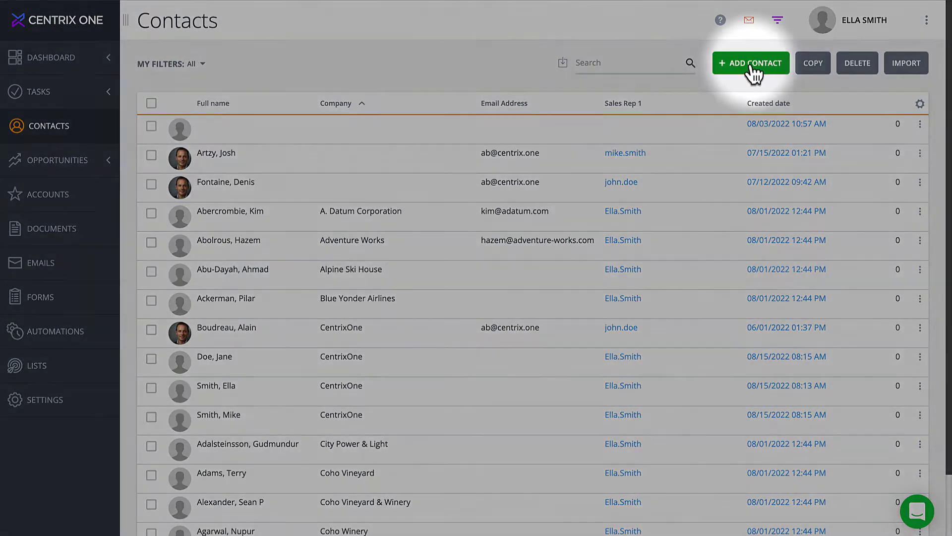
left_click(754, 69)
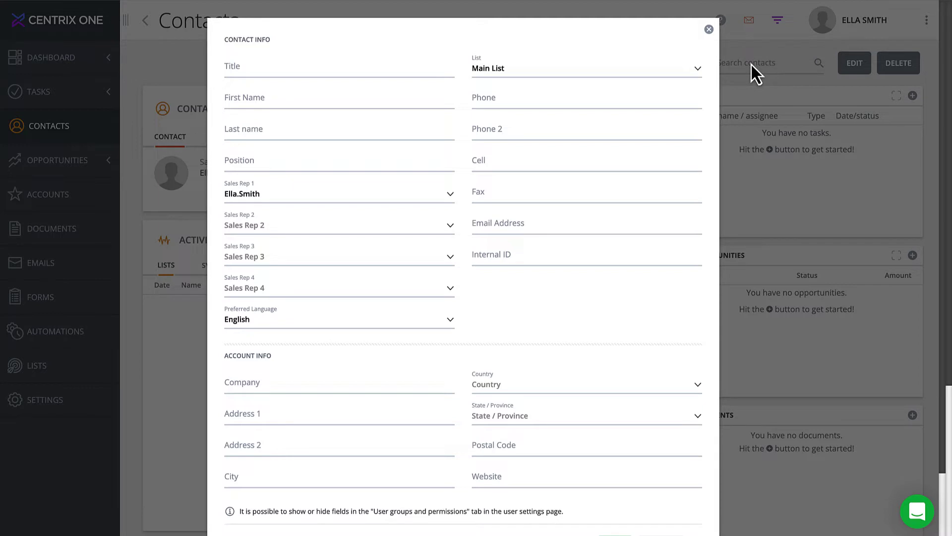
left_click(355, 104)
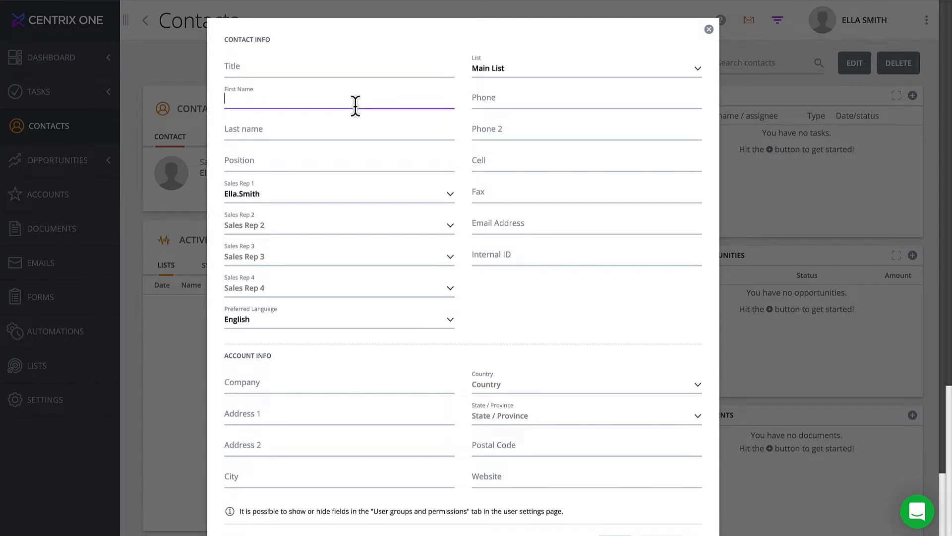
type("Johnny")
key("Tab")
type("Doe")
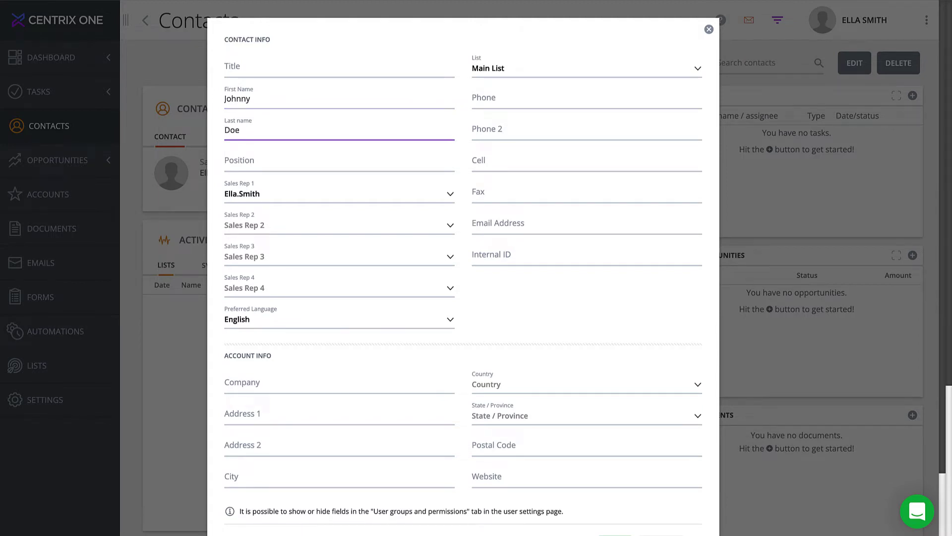
left_click(503, 221)
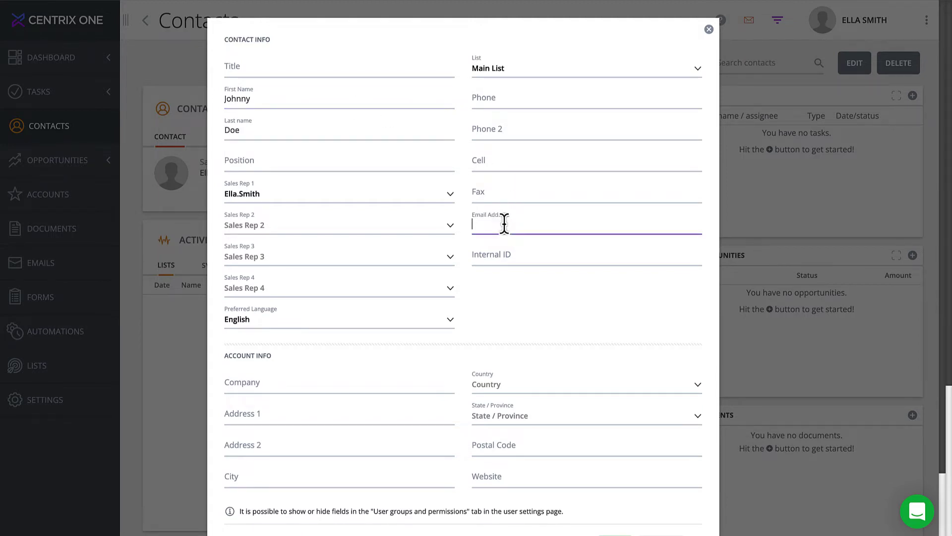
Assign a different first sales rep, set company CentrixOne1, and keep the list as Main List
left_click(452, 197)
left_click(452, 194)
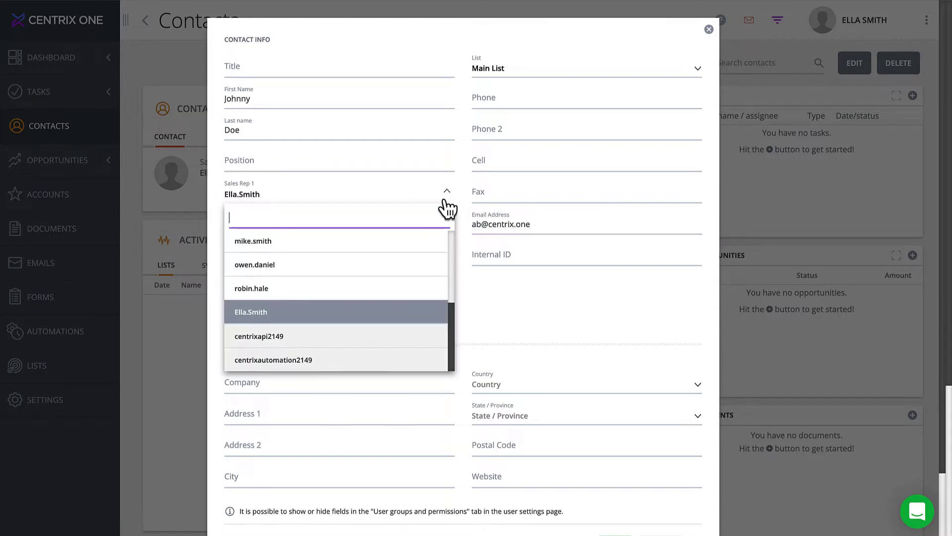
left_click(337, 248)
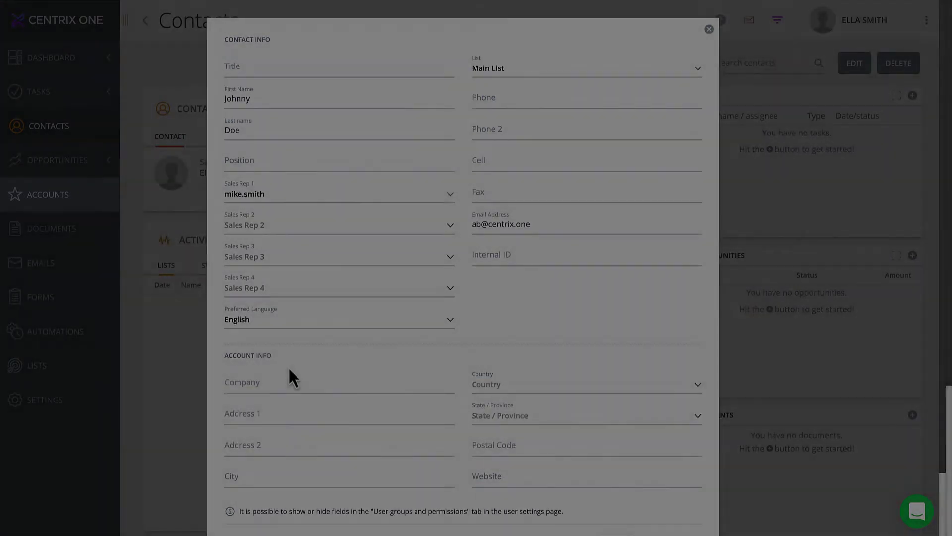
left_click(251, 391)
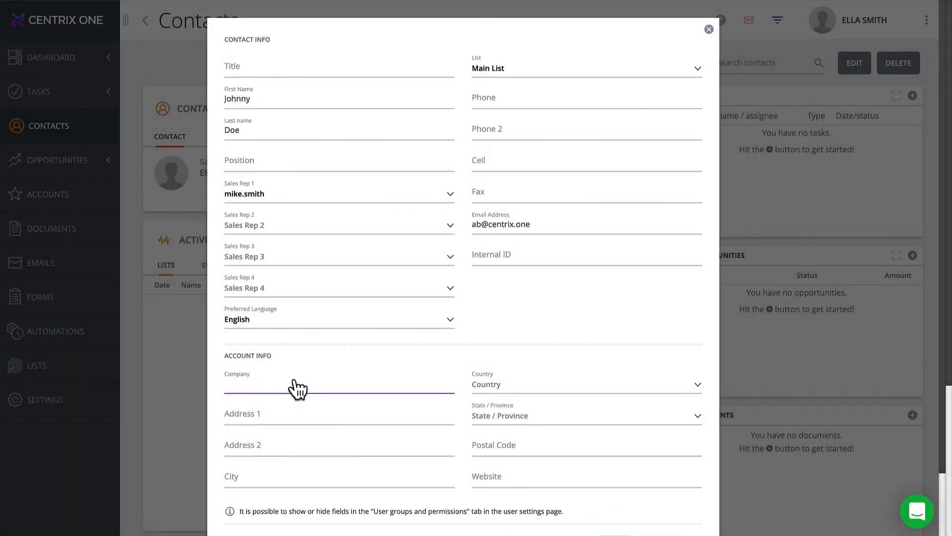
type("CentrixOne1")
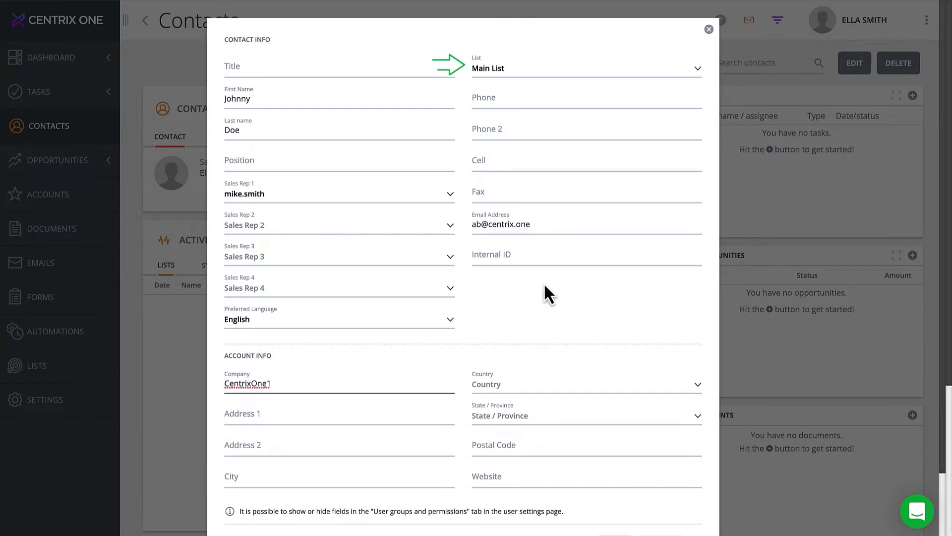
left_click(694, 77)
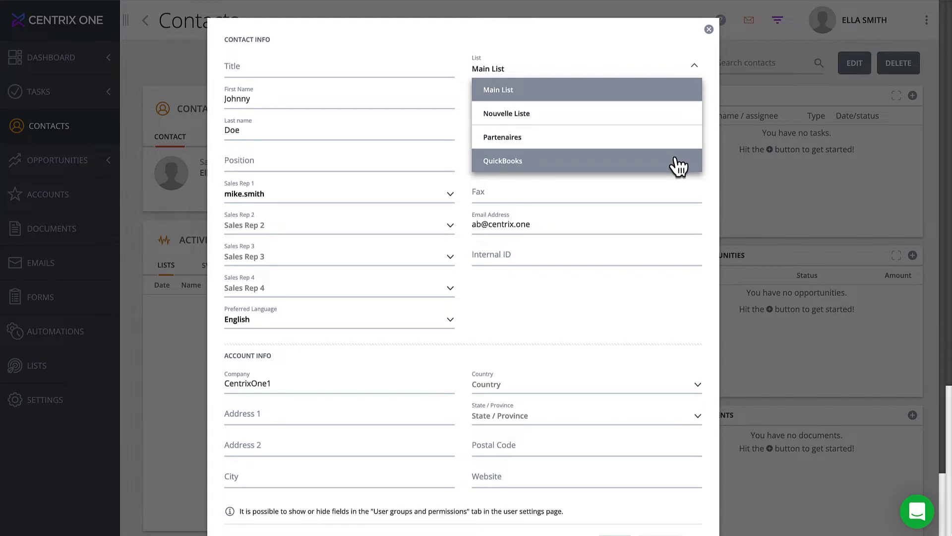
left_click(686, 97)
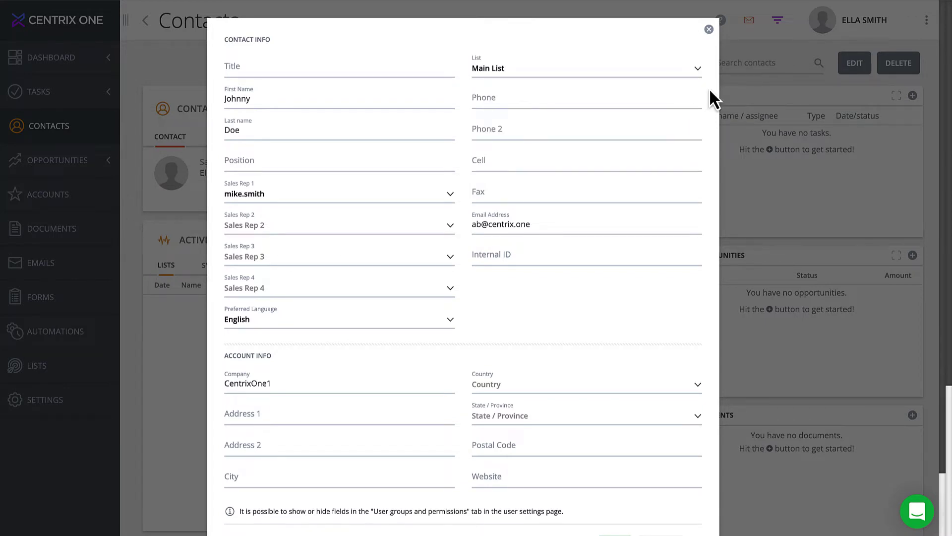
scroll(709, 87, "down", 2)
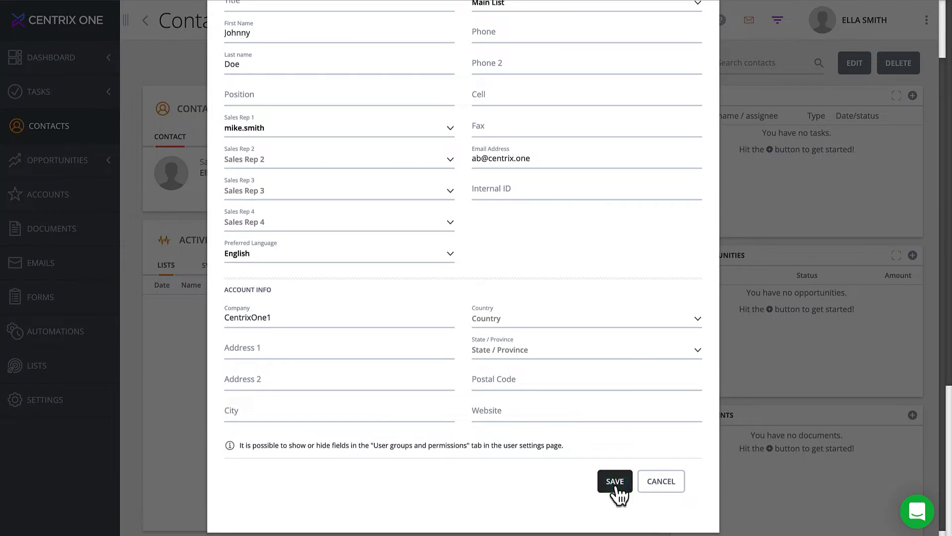
Save the contact, confirm CentrixOne1 appears among the accounts, and return to Contacts
left_click(615, 485)
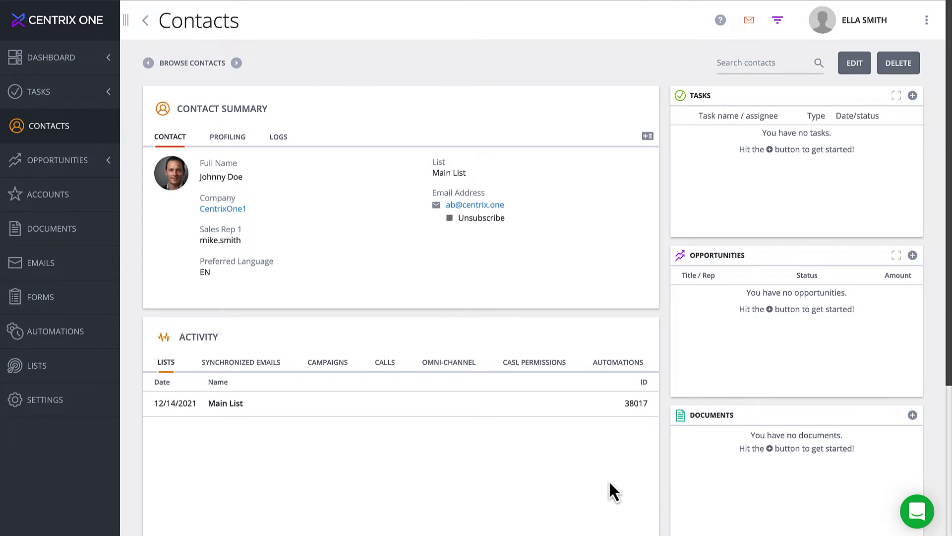
left_click(50, 204)
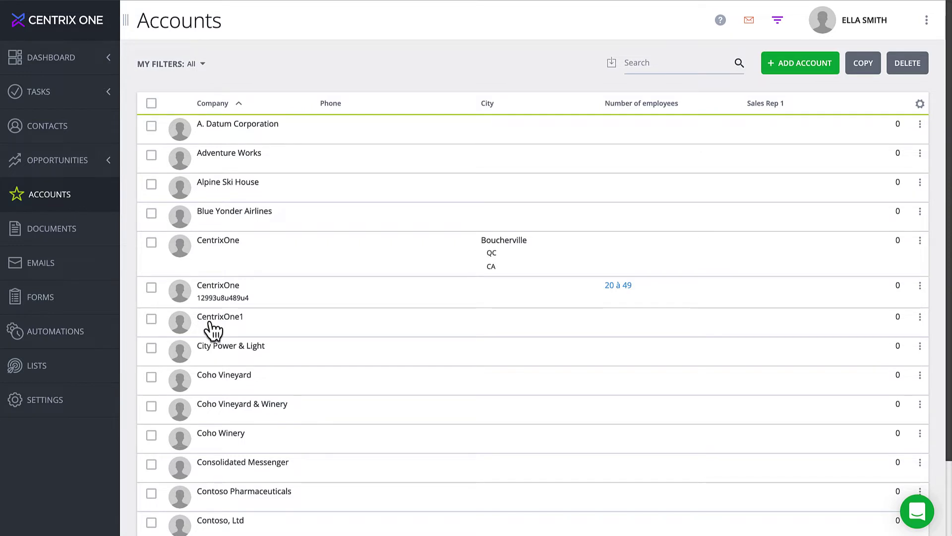
left_click(70, 129)
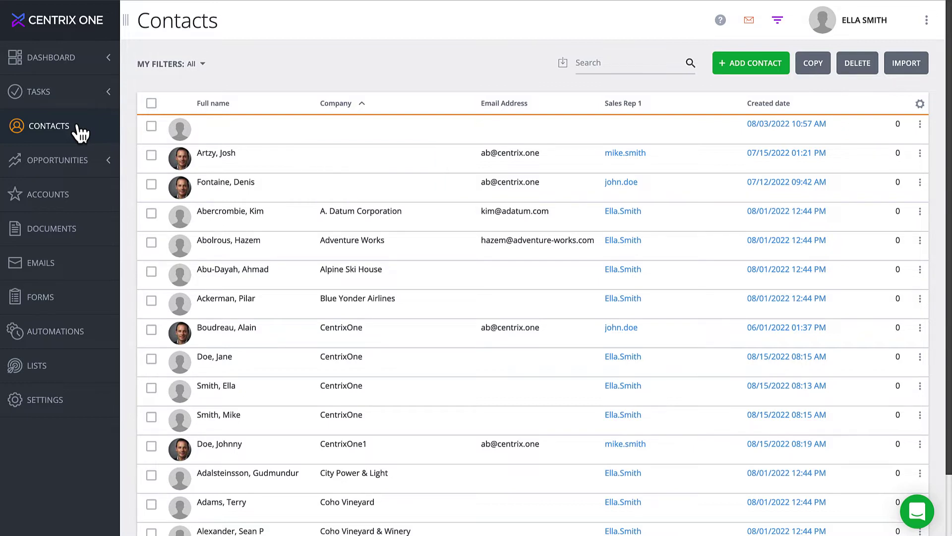
left_click(619, 71)
type("CentrixOne1")
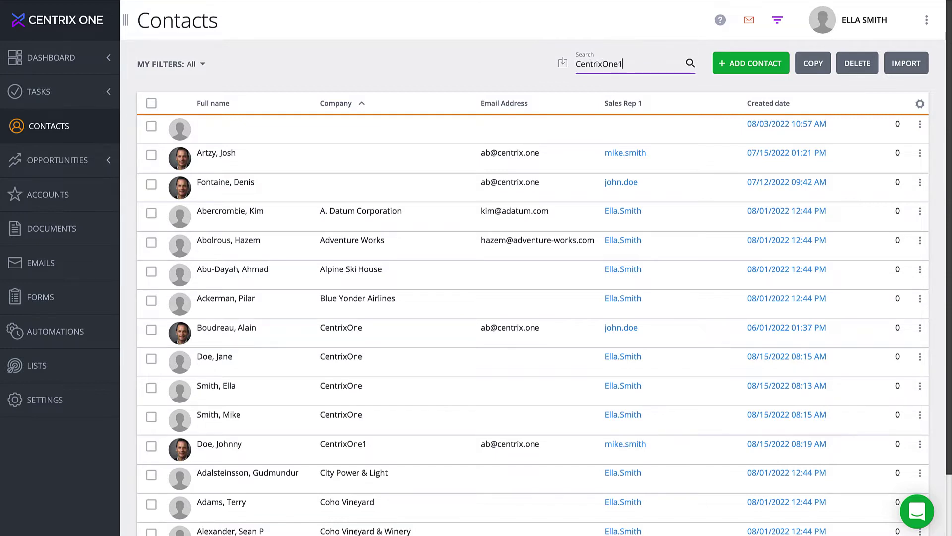
left_click(688, 66)
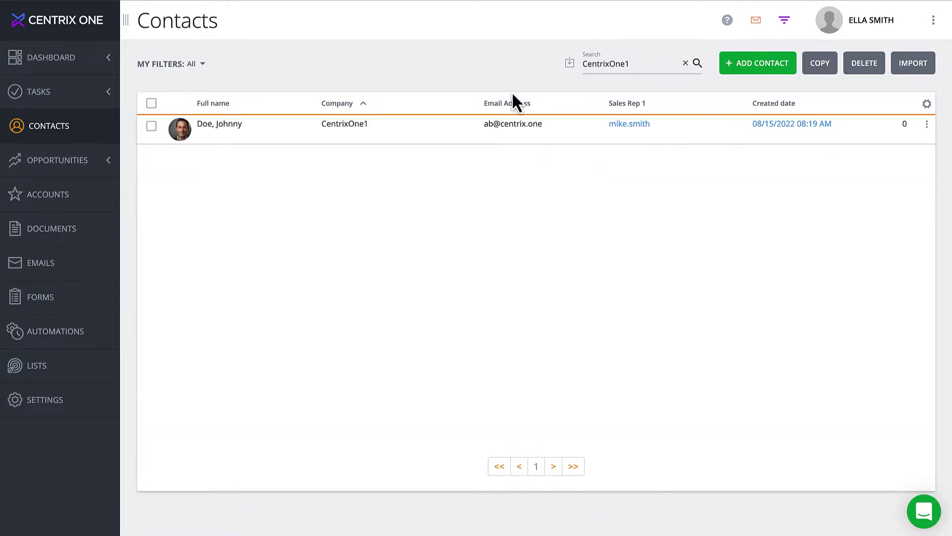
left_click(150, 128)
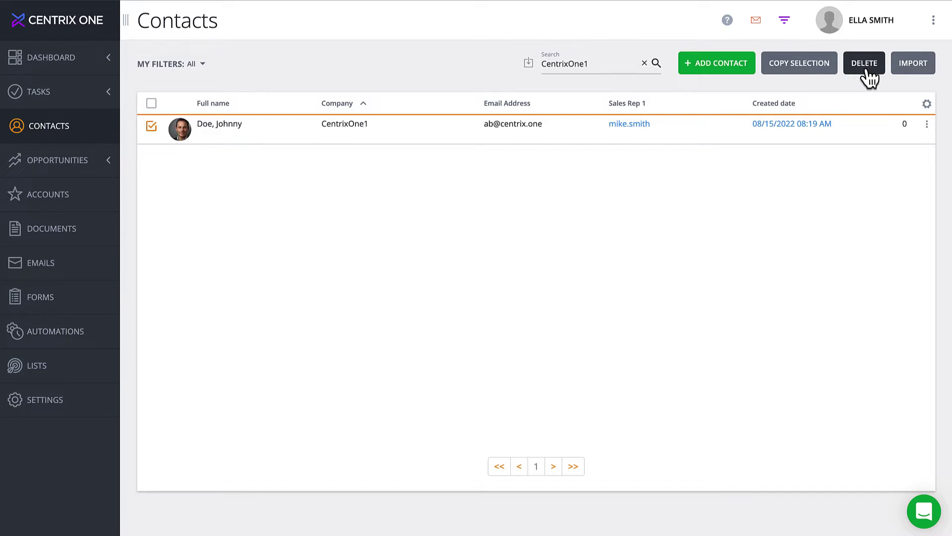
left_click(647, 69)
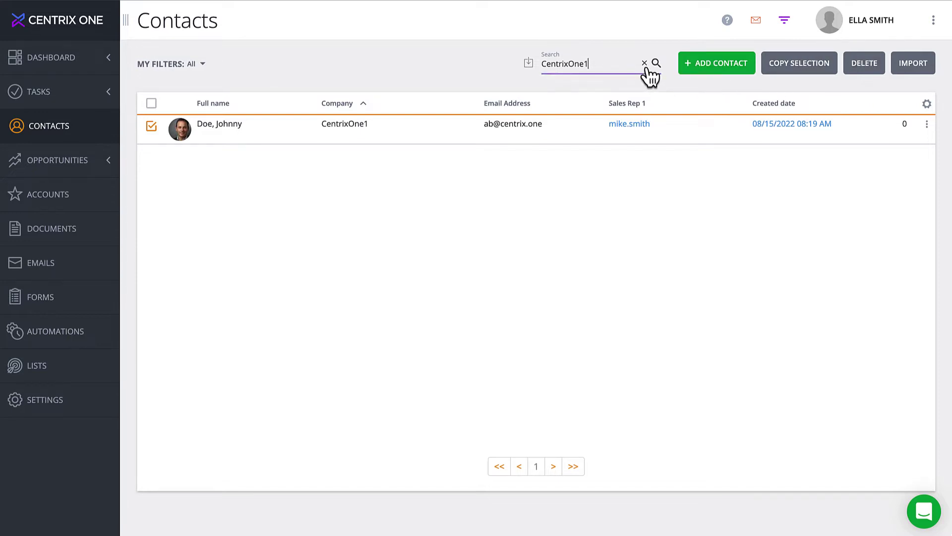
left_click(644, 64)
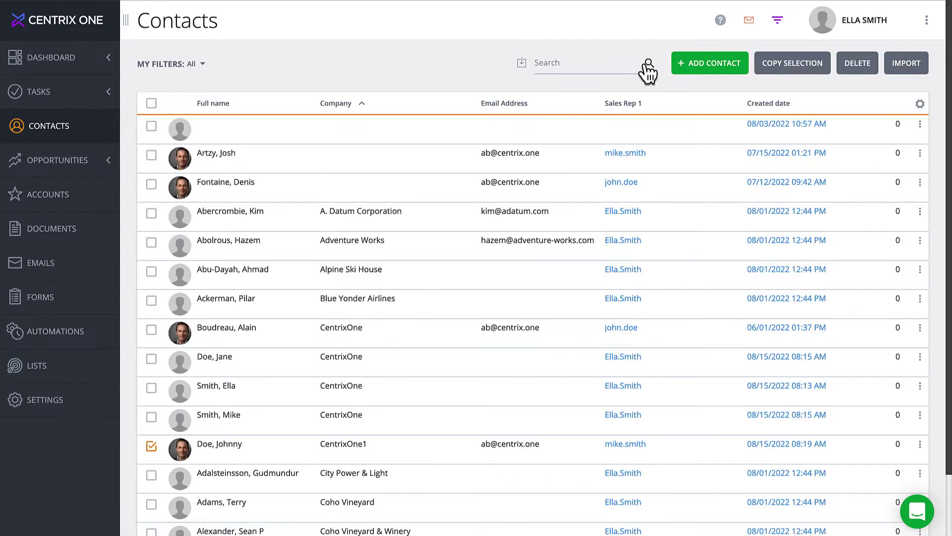
left_click(337, 106)
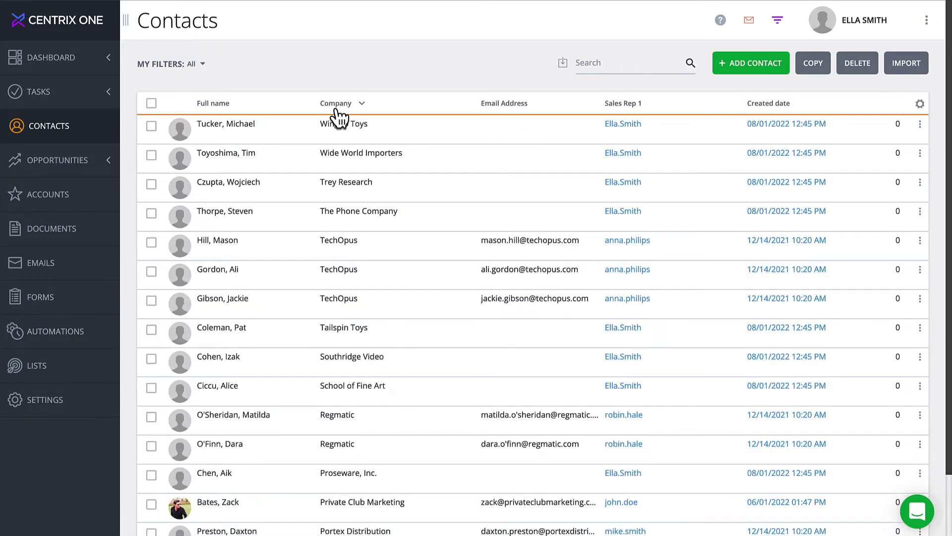
Re-sort the contacts by e-mail and then company, and open the new contact's record
left_click(505, 107)
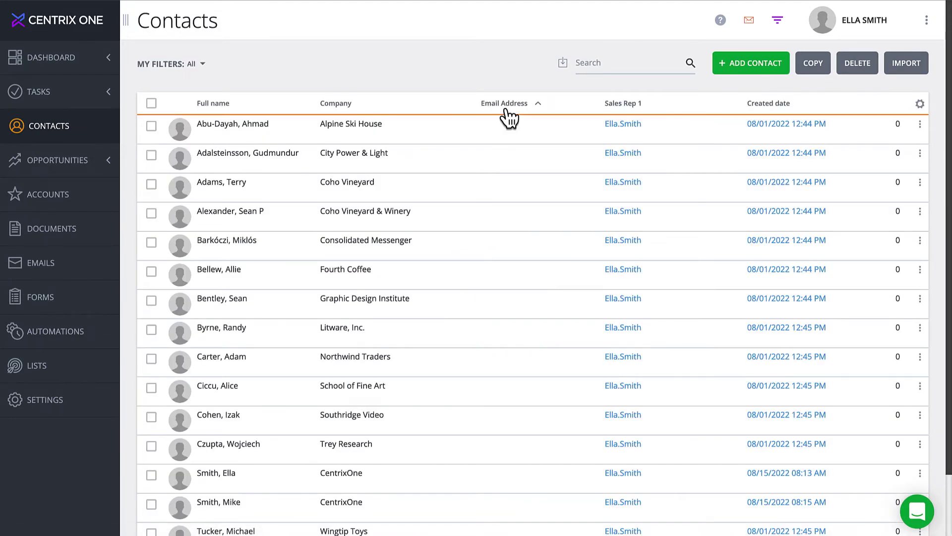
left_click(342, 106)
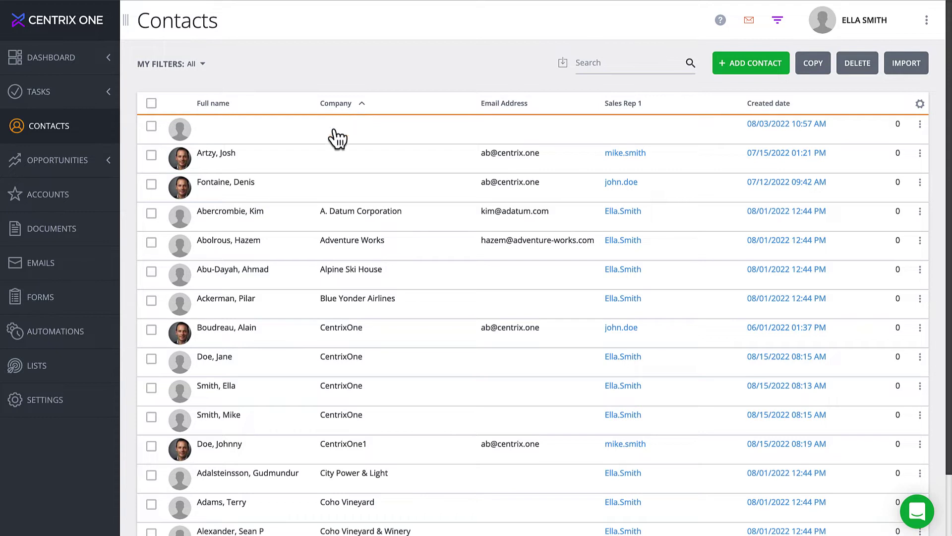
left_click(217, 450)
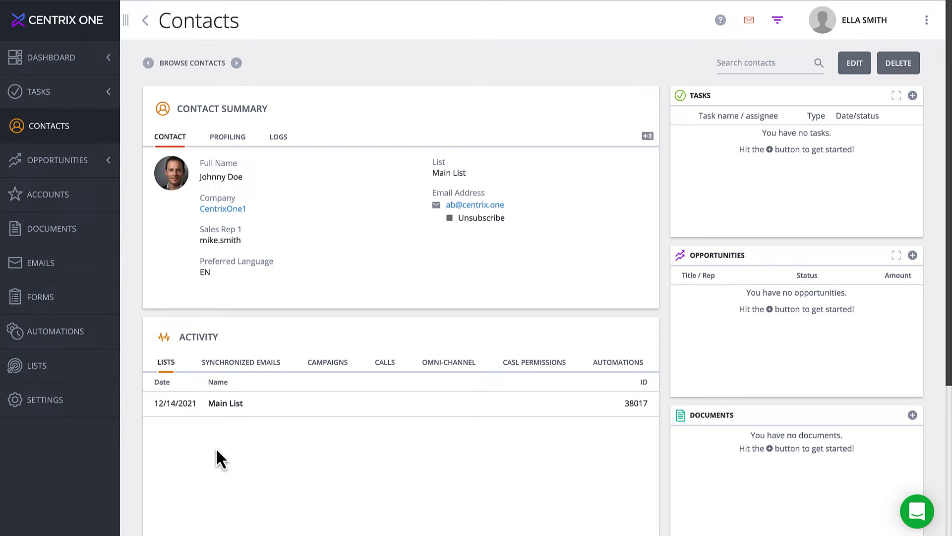
Review the contact's last name in the edit form, then close the form without changes
left_click(220, 177)
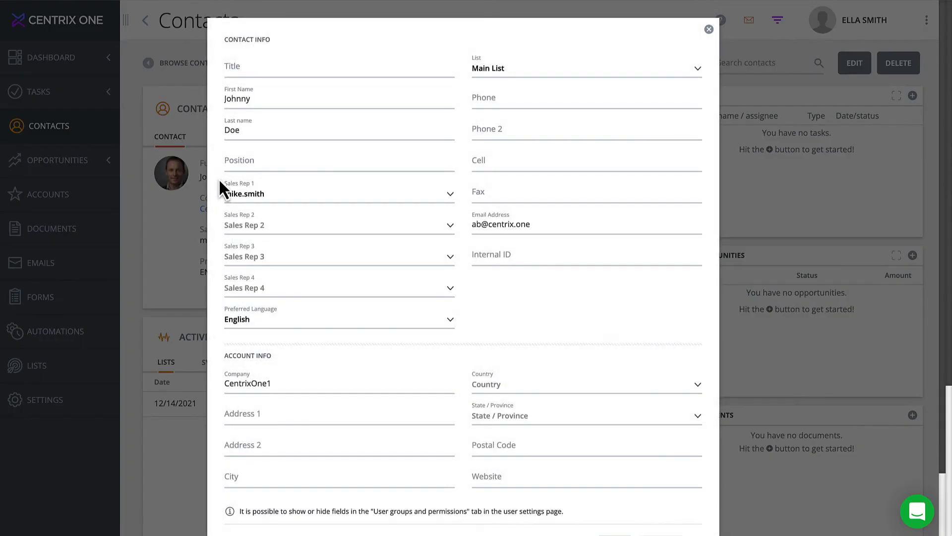
left_click(255, 137)
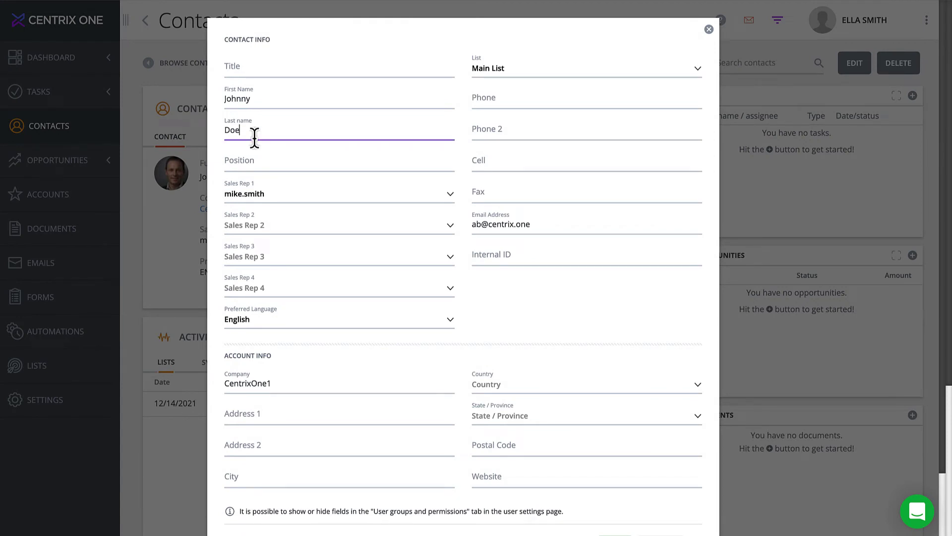
left_click(709, 30)
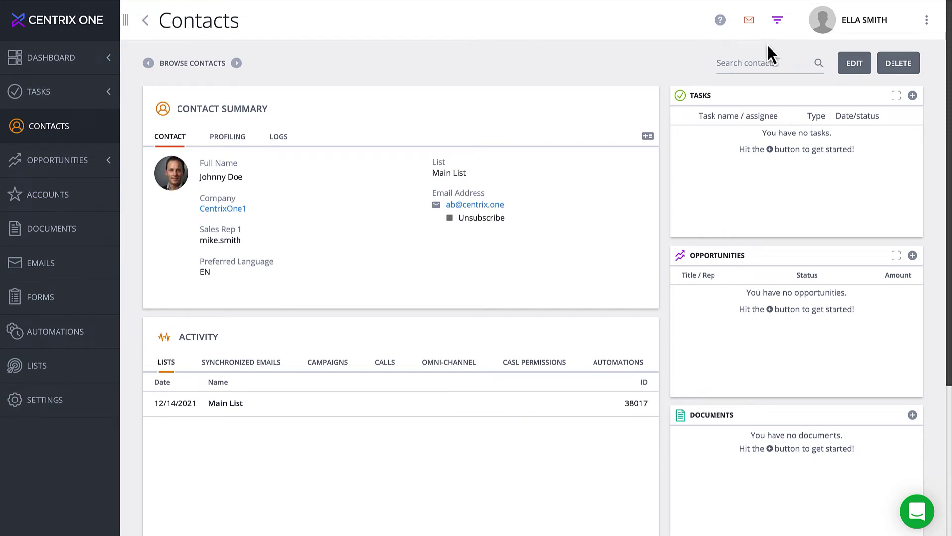
left_click(855, 63)
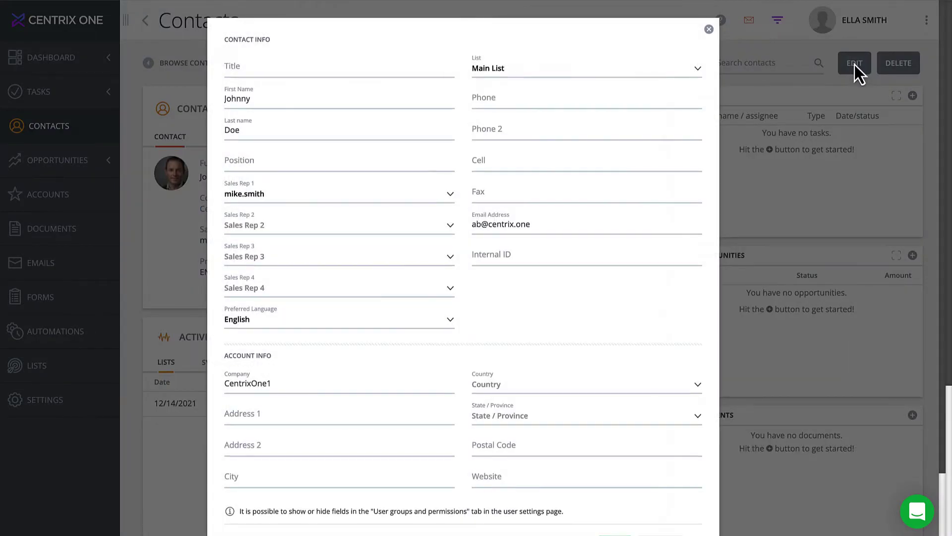
left_click(297, 133)
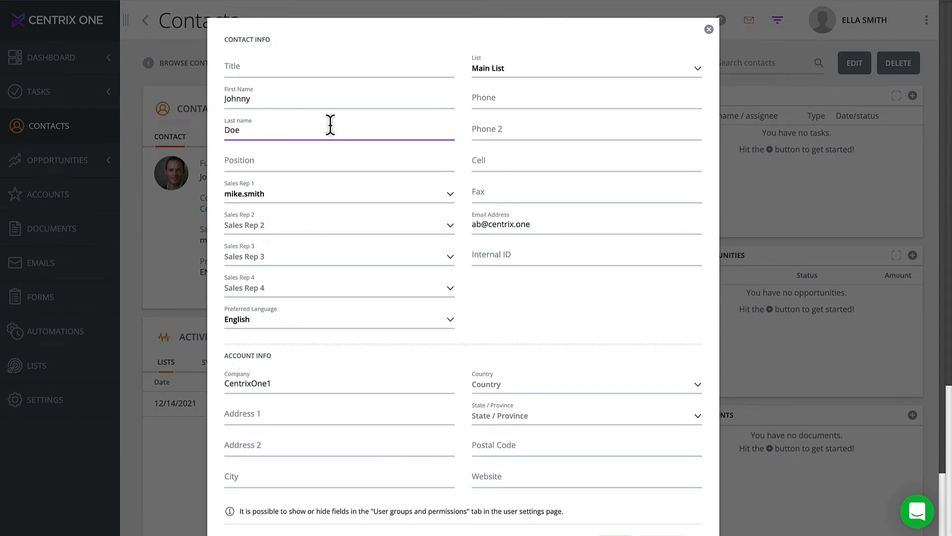
left_click(708, 30)
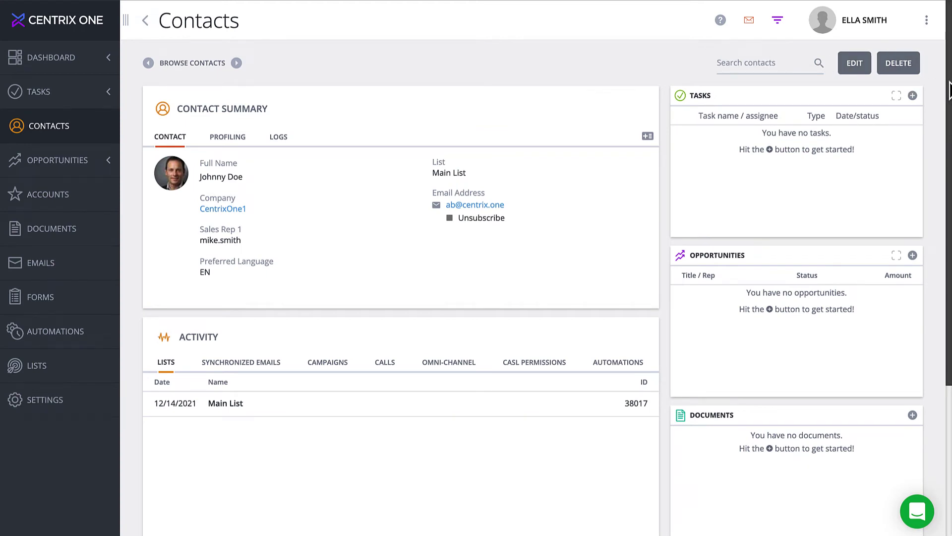
Return to the top of the contact page and start a new task in the Tasks panel
scroll(949, 89, "down", 1)
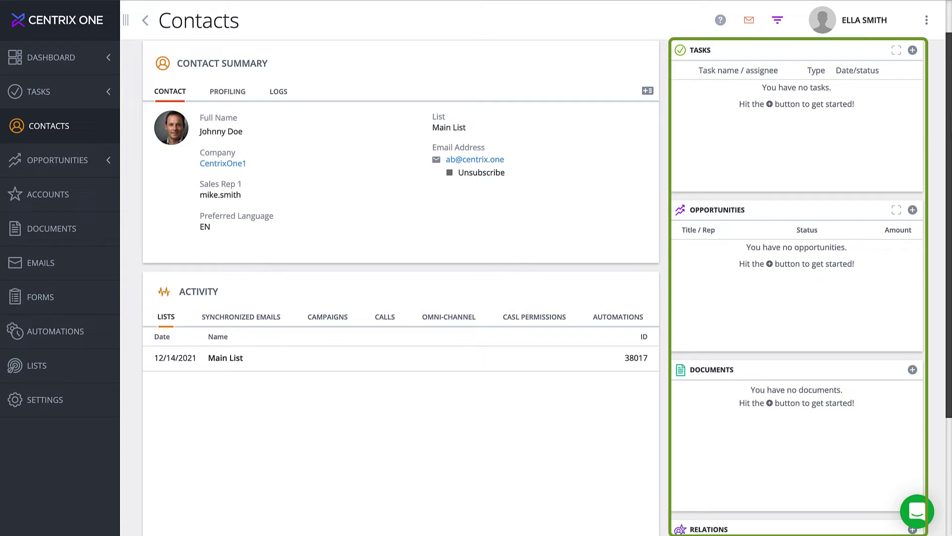
scroll(546, 281, "up", 2)
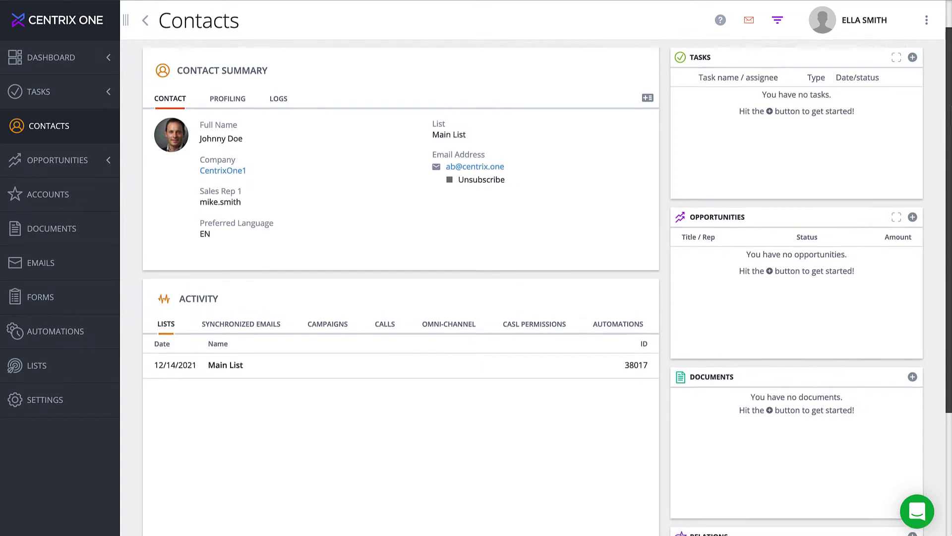
left_click_drag(949, 94, 950, 87)
left_click(913, 94)
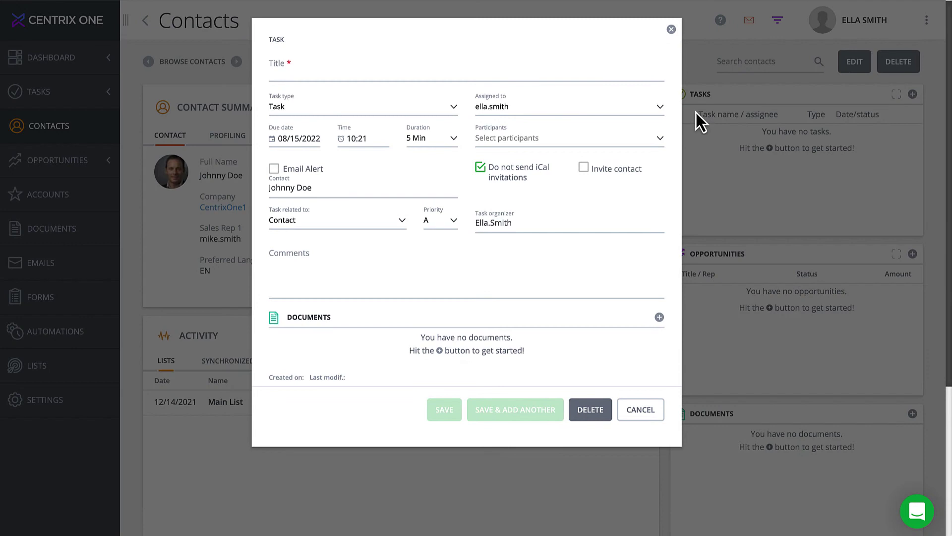
Create and save the task 'Call Client' due 08/15/2022
left_click(270, 73)
type("Call Client")
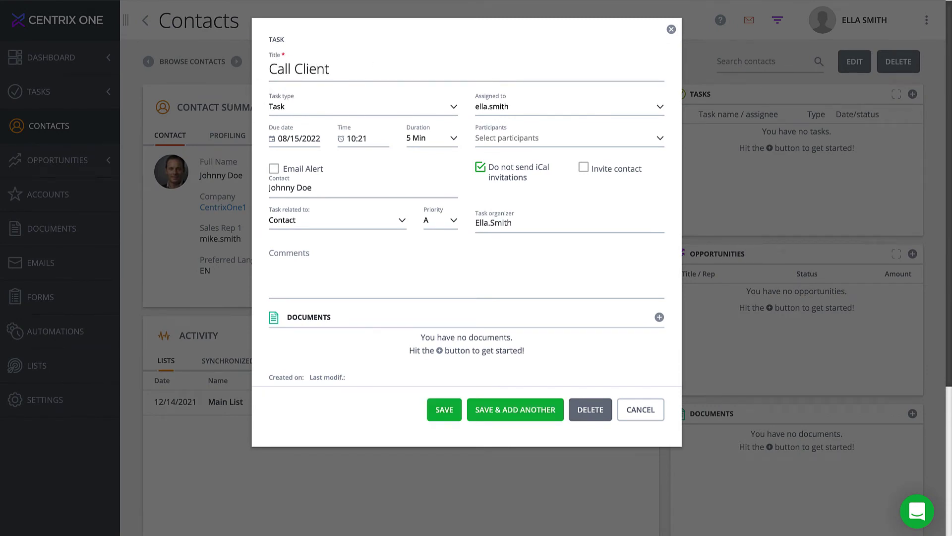
left_click(436, 419)
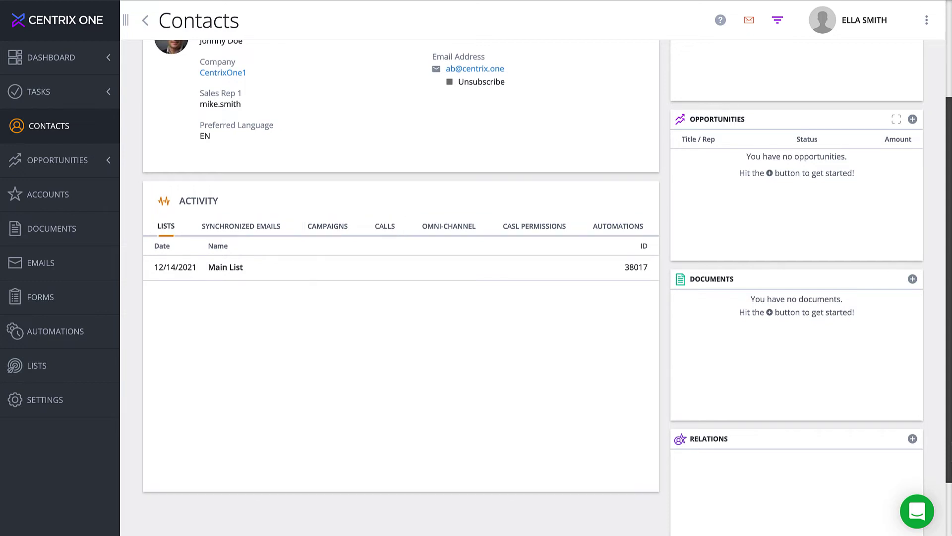
Add only the office address lines from social information, excluding names, job title, LinkedIn, phones and industry tags
scroll(401, 268, "up", 3)
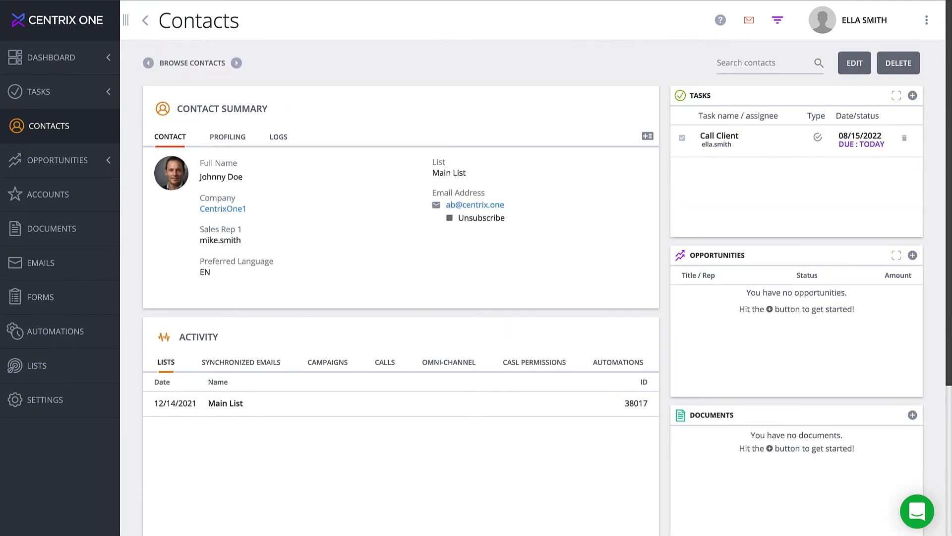
left_click(647, 139)
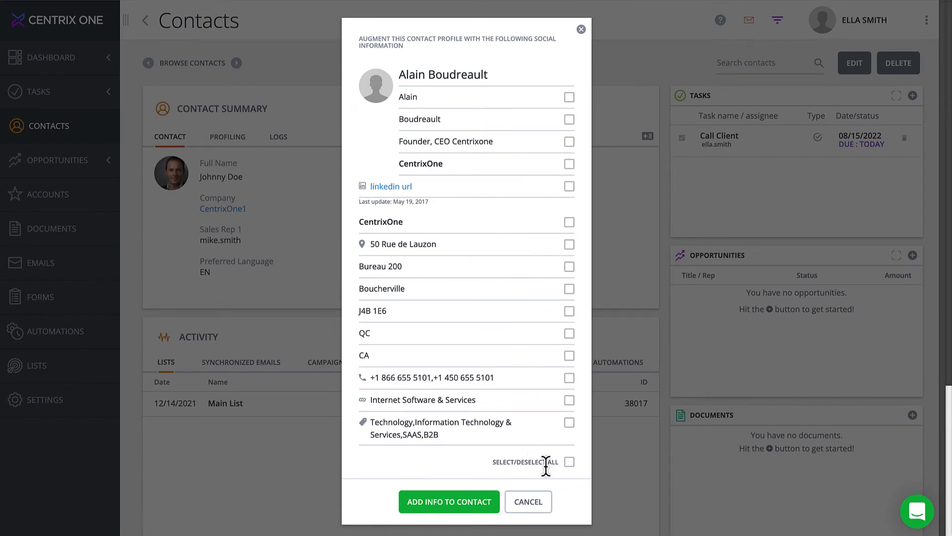
left_click(570, 462)
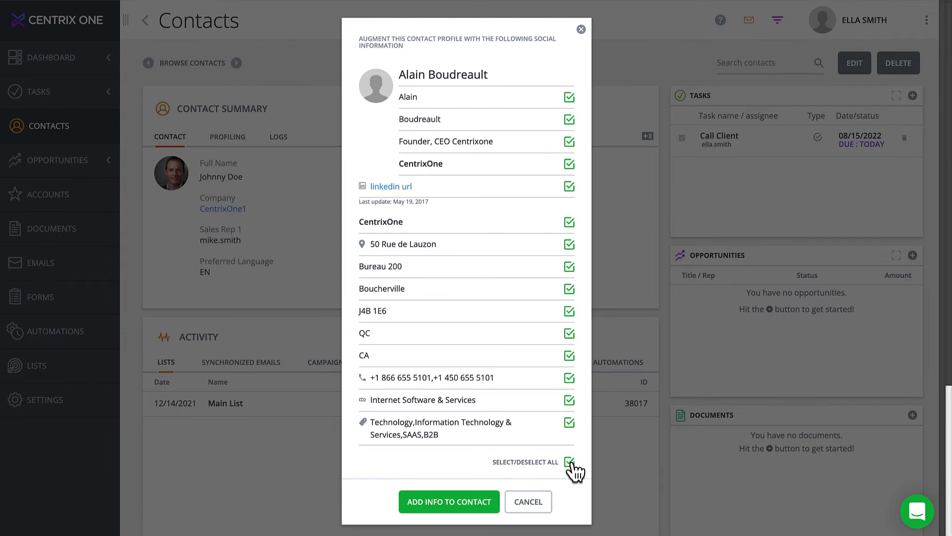
left_click(569, 422)
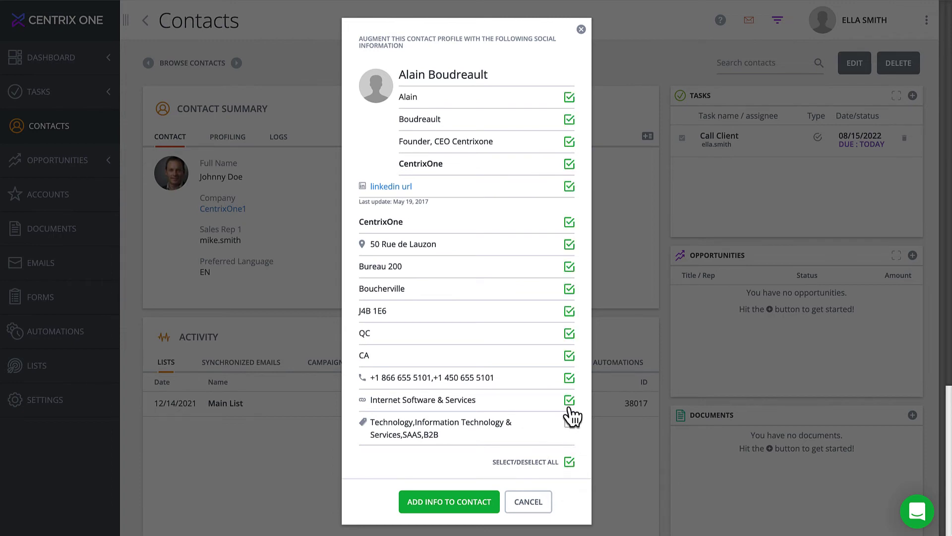
left_click(569, 399)
left_click(569, 378)
left_click(569, 187)
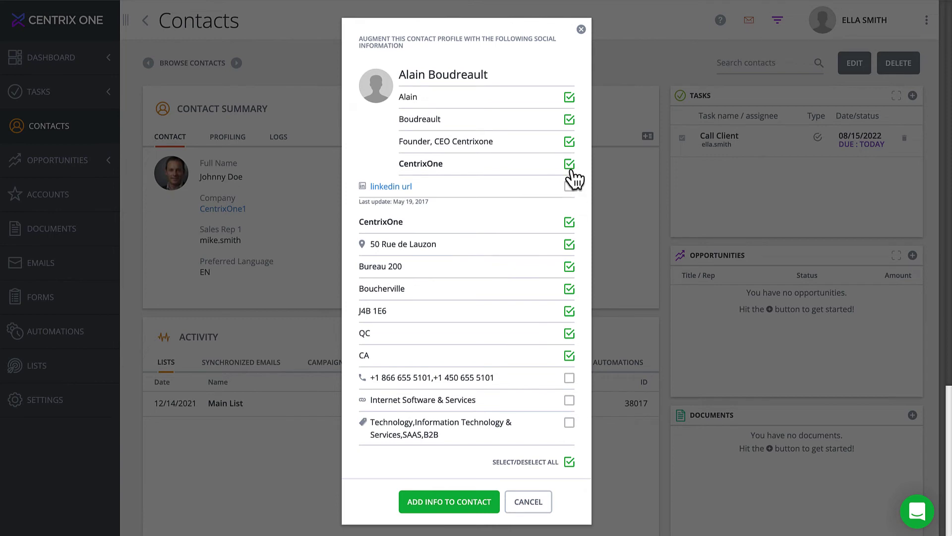
left_click(570, 164)
left_click(570, 142)
left_click(570, 120)
left_click(569, 97)
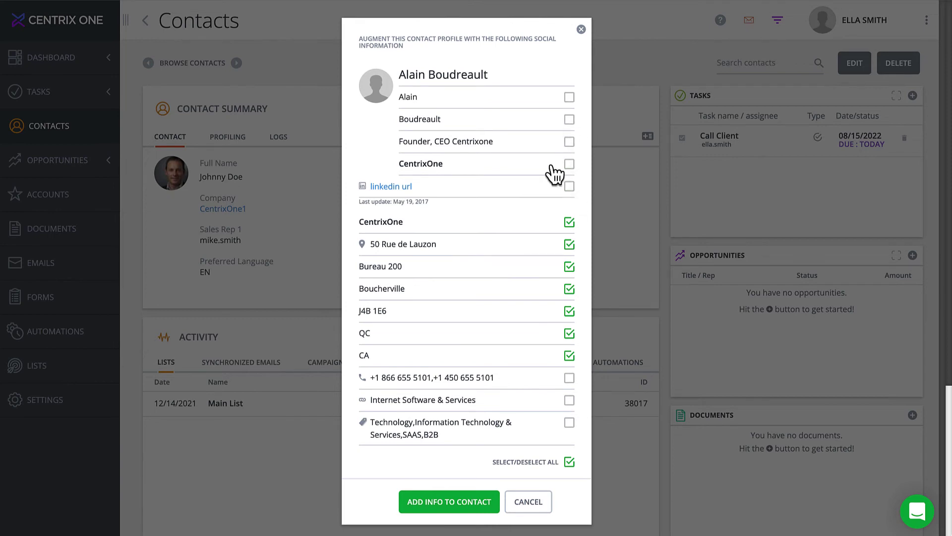
left_click(440, 511)
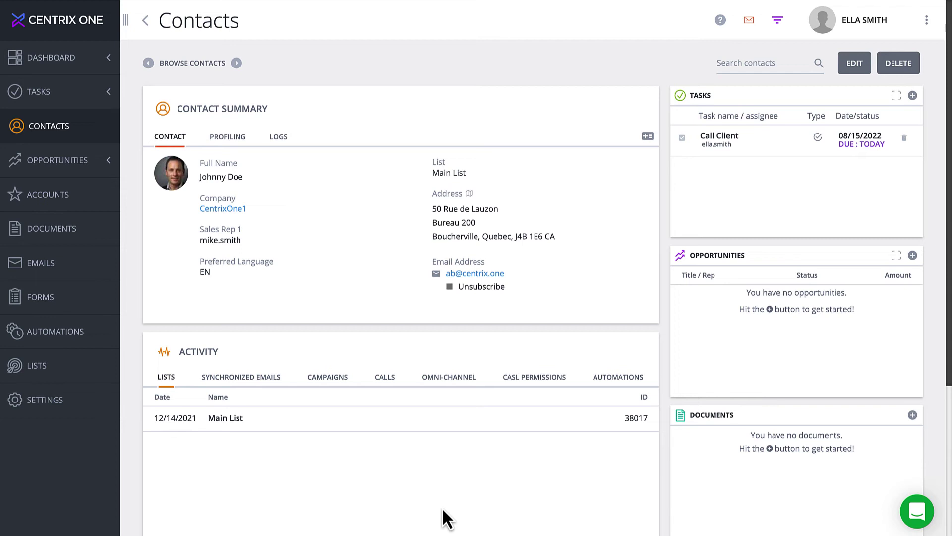
left_click(470, 198)
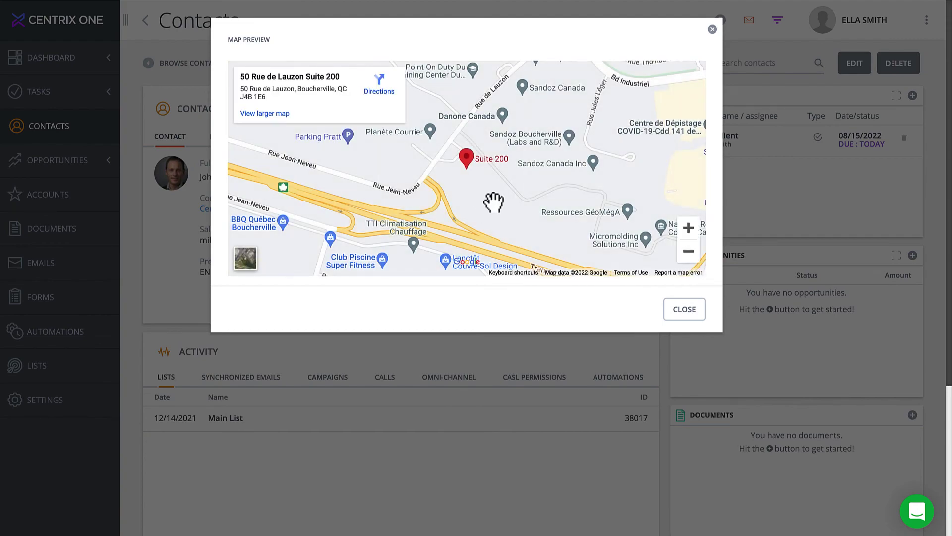
left_click(686, 262)
left_click(686, 262)
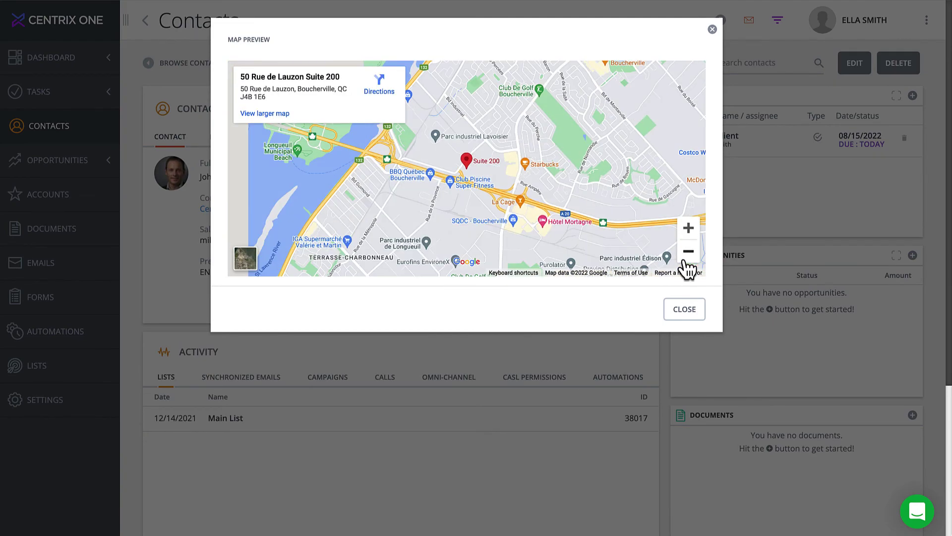
left_click(686, 261)
left_click(687, 262)
left_click(687, 262)
left_click(687, 261)
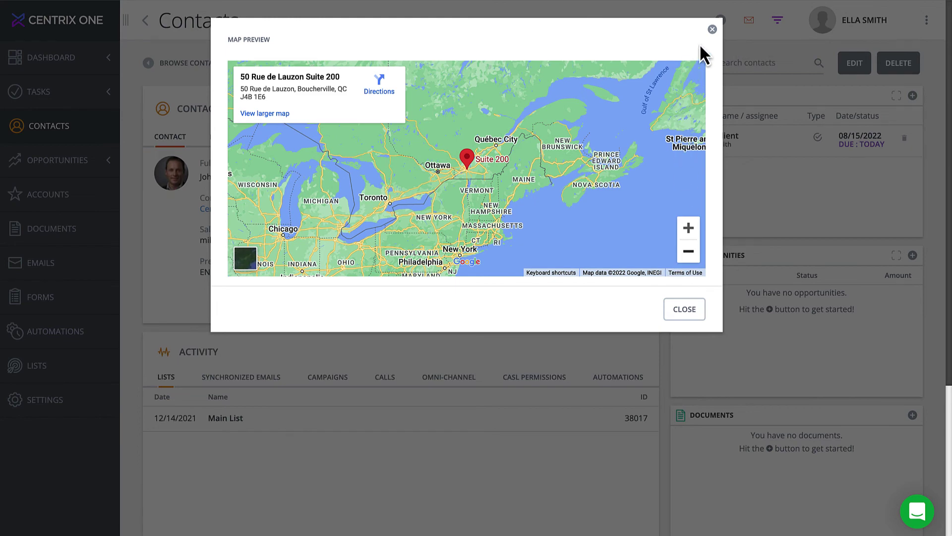
left_click(712, 30)
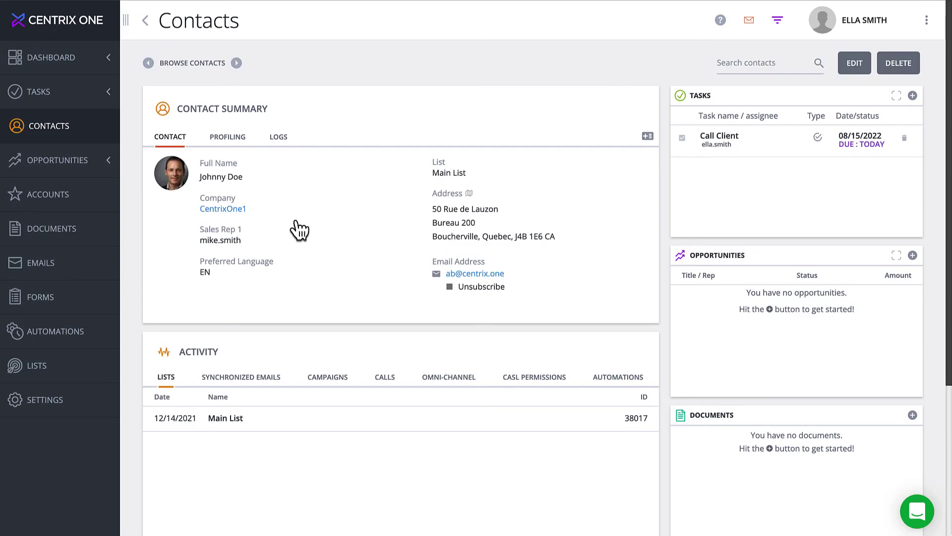
Open the CentrixOne account from the Accounts list
left_click(58, 209)
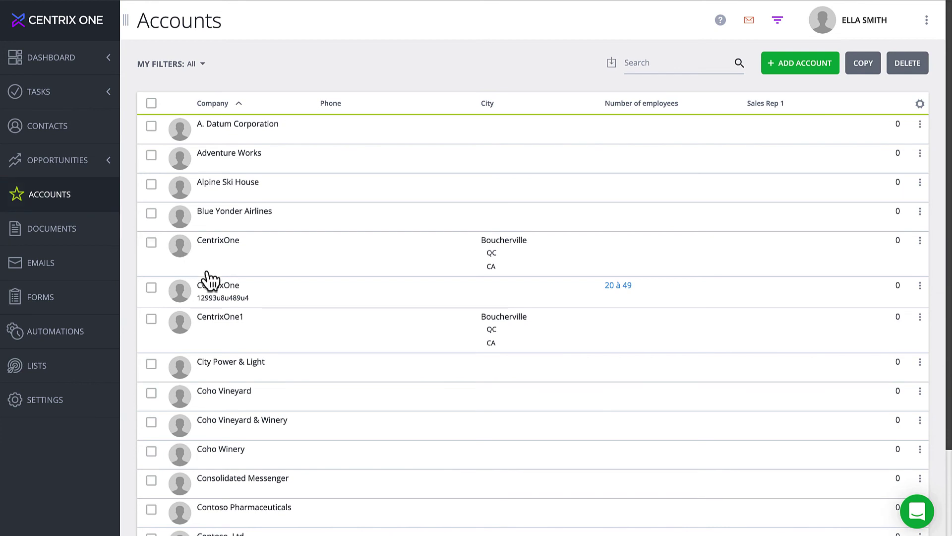
left_click(223, 298)
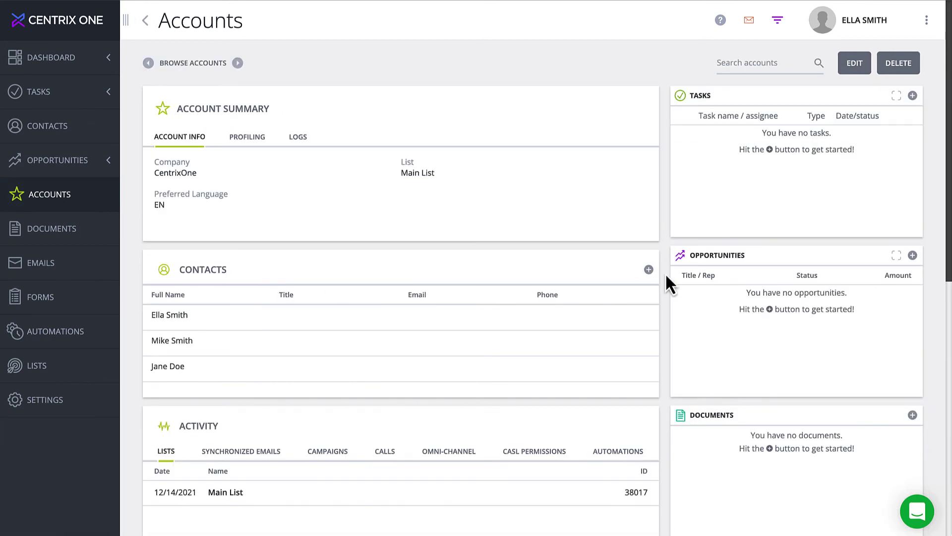
Scroll to the account's Contacts panel and open one linked contact's record
scroll(665, 273, "down", 1)
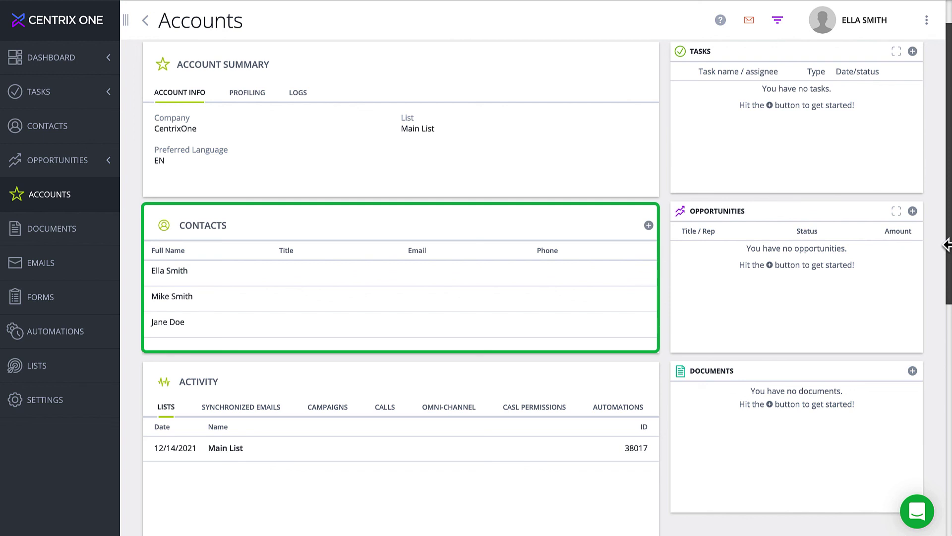
left_click(169, 304)
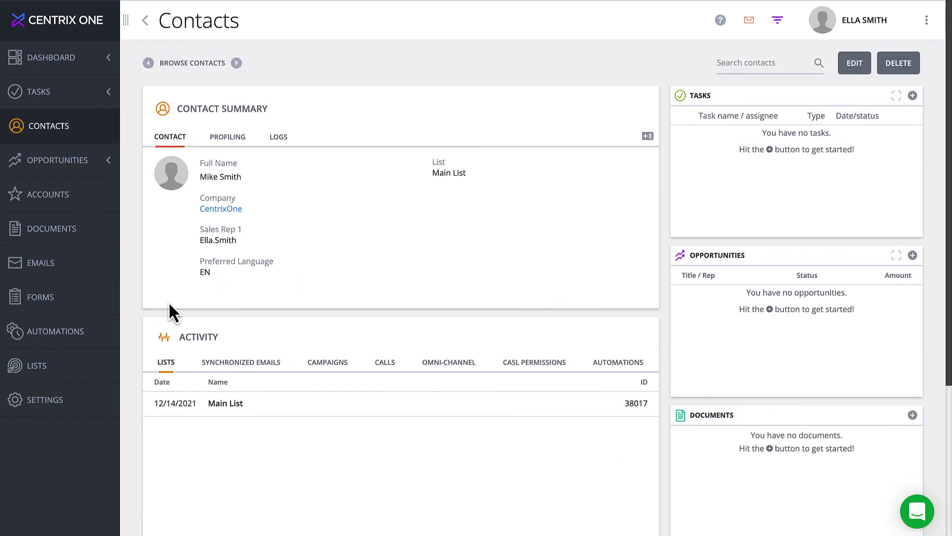